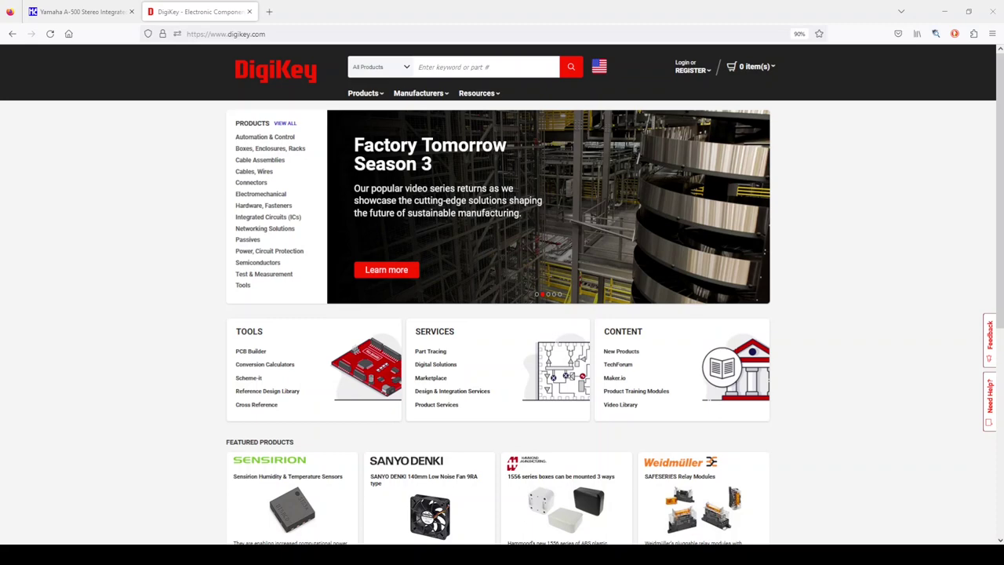
Search all products for "capacitor", enlarge the page to 120%, and open the Aluminum Electrolytic Capacitors category
{"action": "left_click", "coordinate": [443, 68]}
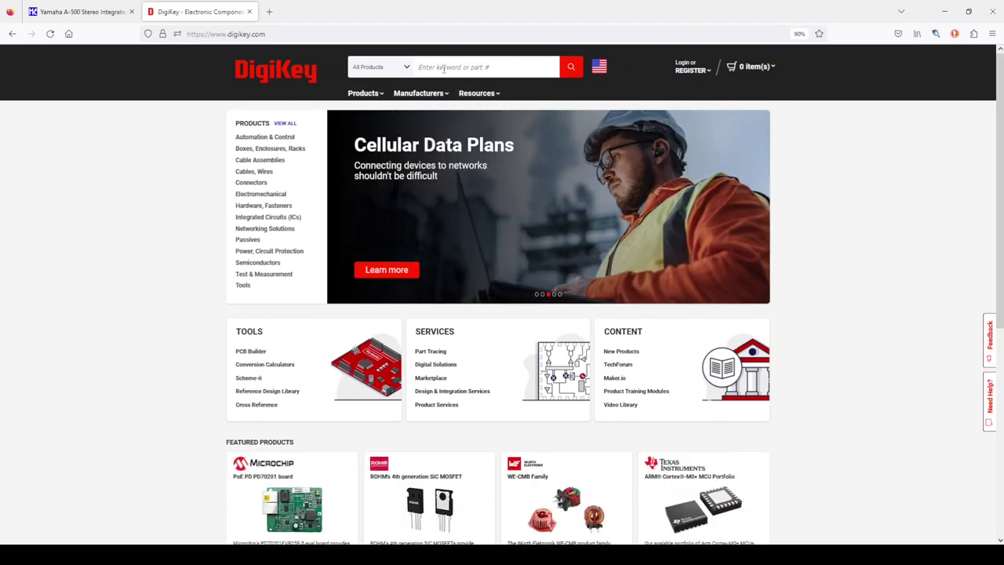
{"action": "type", "text": "capacitor"}
{"action": "key", "text": "Return"}
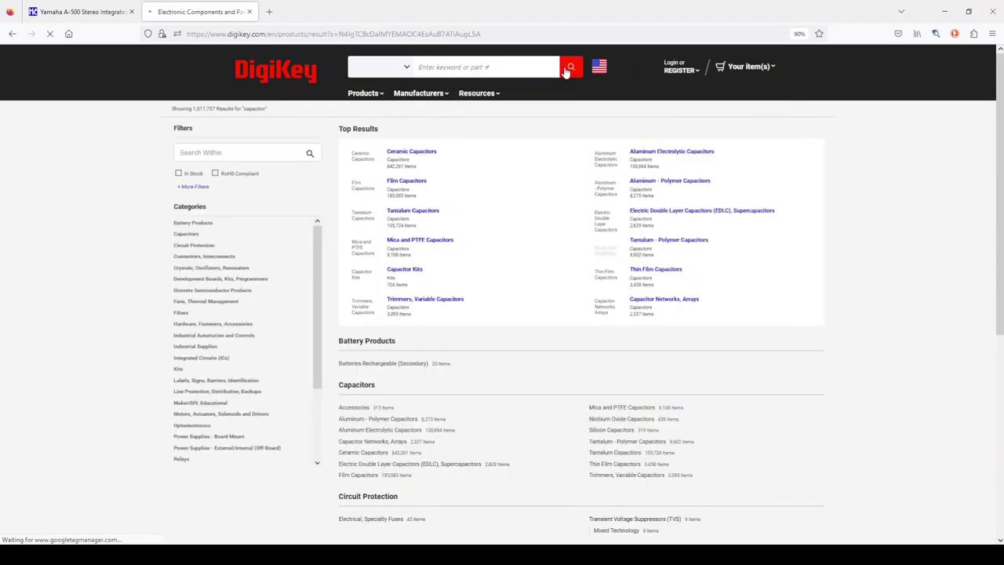
{"action": "key", "text": "ctrl+plus"}
{"action": "key", "text": "ctrl+plus"}
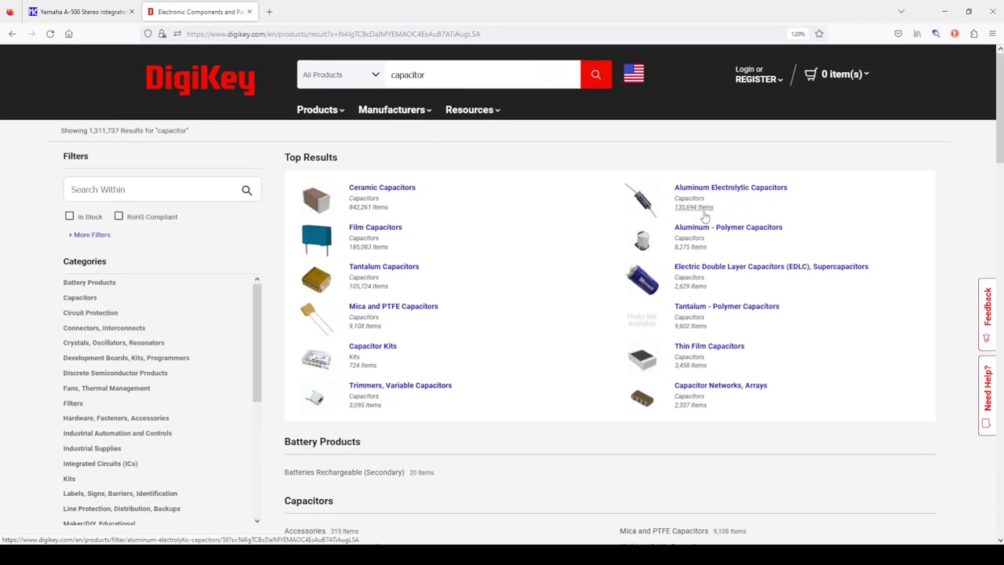
{"action": "left_click", "coordinate": [692, 214]}
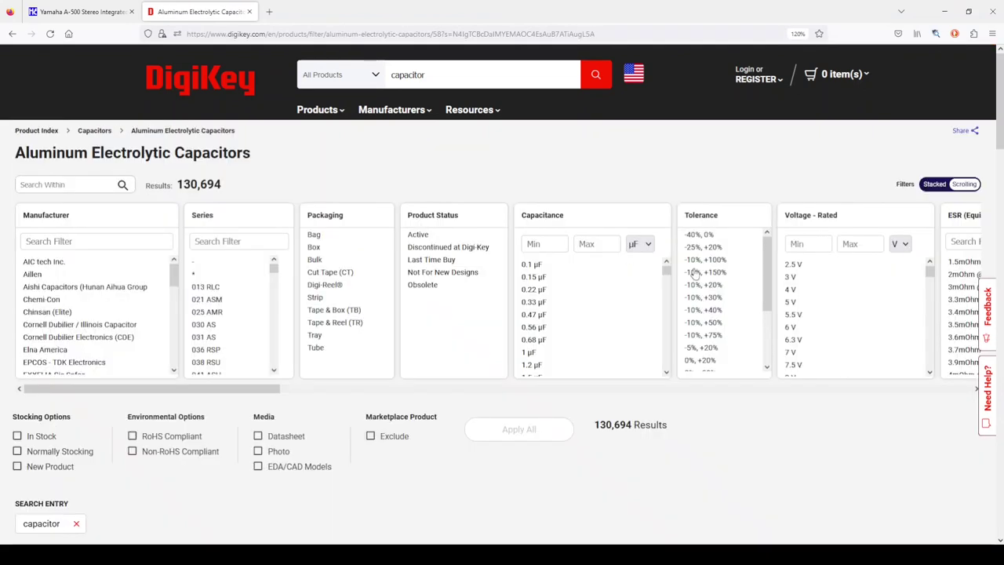
Select 220 µF as the capacitance and 50 V as the rated voltage in the capacitor filters
{"action": "left_click_drag", "start_coordinate": [666, 325], "coordinate": [666, 287]}
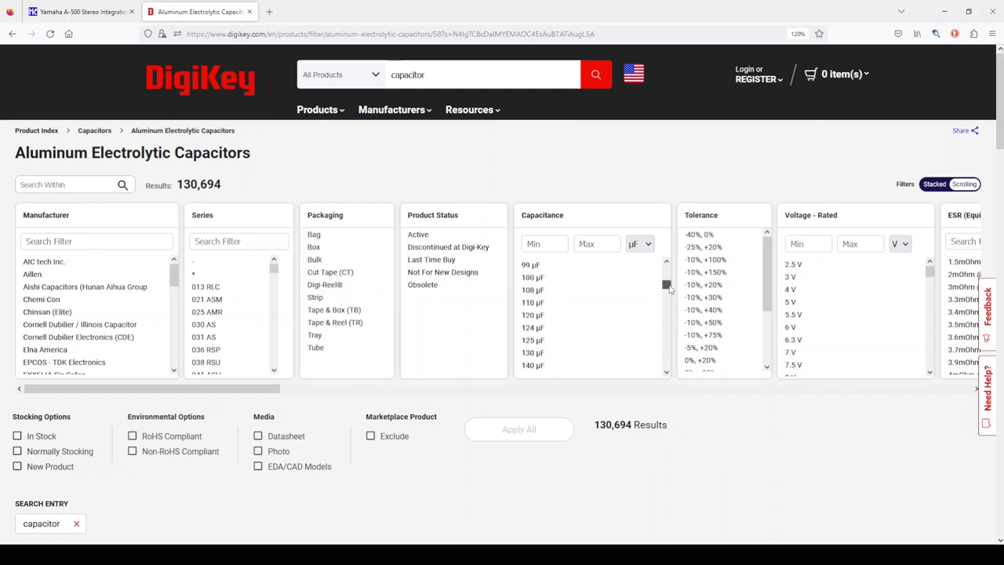
{"action": "left_click", "coordinate": [541, 312]}
{"action": "scroll", "coordinate": [847, 288], "scroll_direction": "down", "scroll_amount": 5}
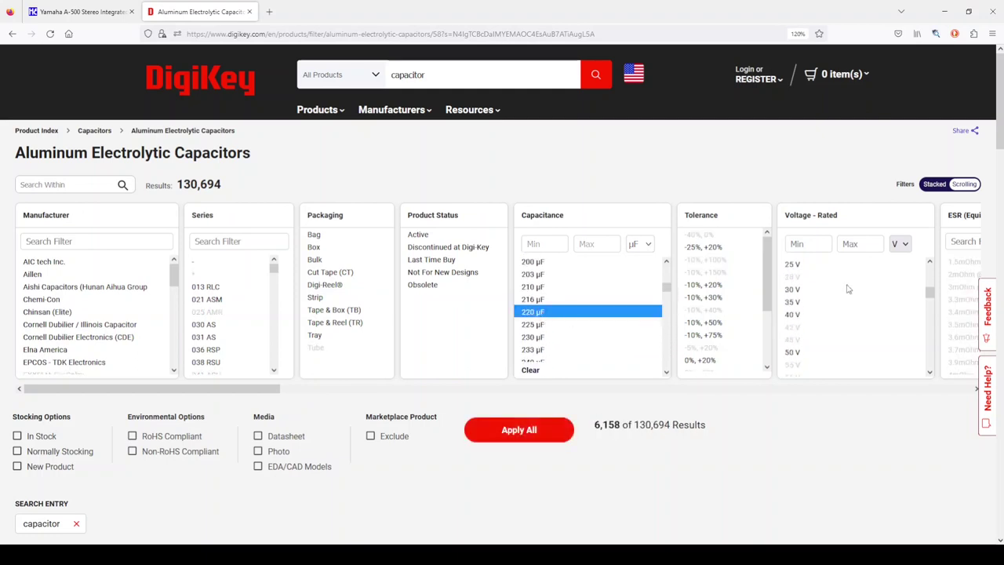
{"action": "scroll", "coordinate": [847, 288], "scroll_direction": "up", "scroll_amount": 4}
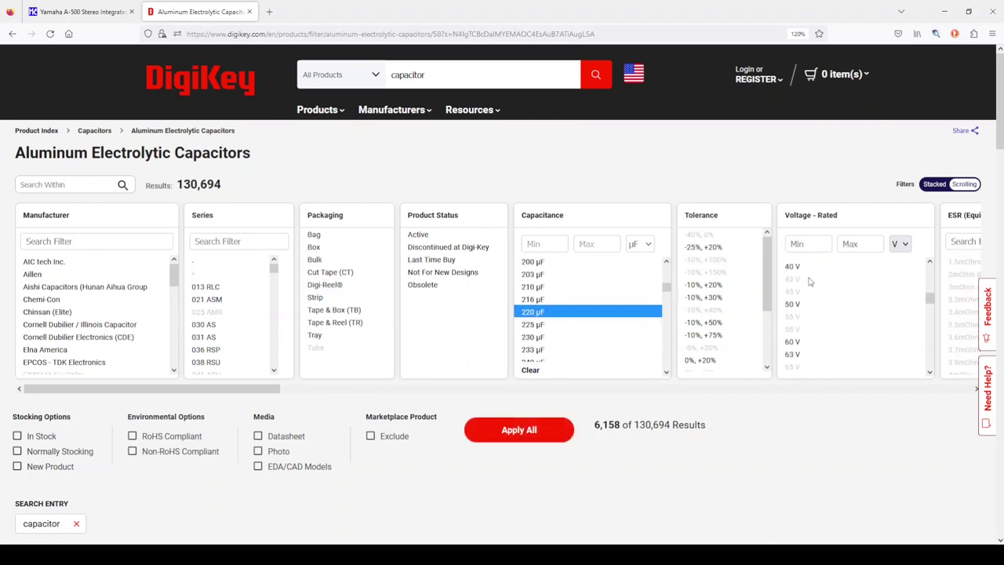
{"action": "left_click", "coordinate": [793, 305]}
Select the 0.197" (5.00 mm) lead spacing and apply all the chosen filters
{"action": "left_click_drag", "start_coordinate": [294, 390], "coordinate": [768, 429]}
{"action": "left_click_drag", "start_coordinate": [764, 274], "coordinate": [764, 282]}
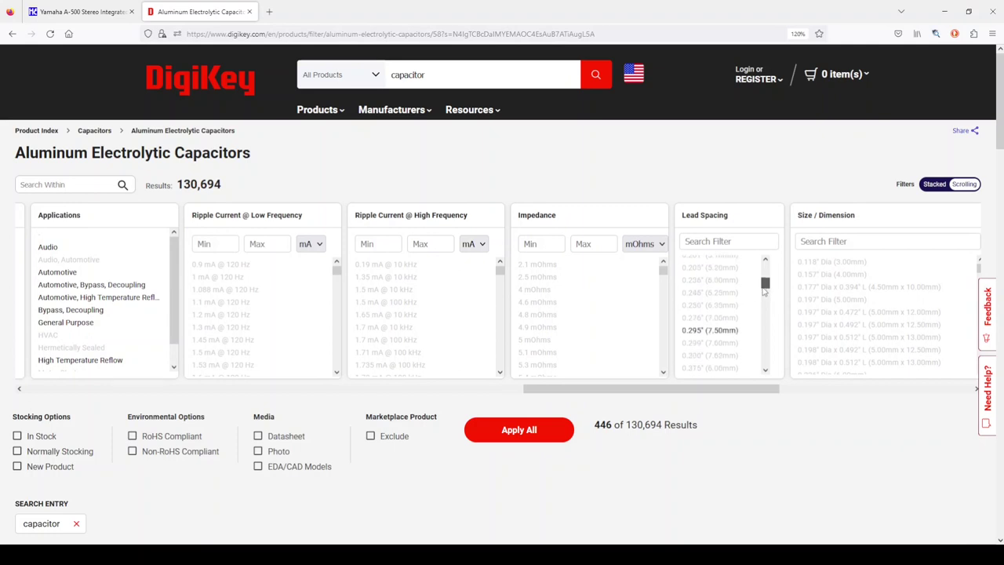
{"action": "left_click", "coordinate": [709, 276]}
{"action": "left_click", "coordinate": [521, 431]}
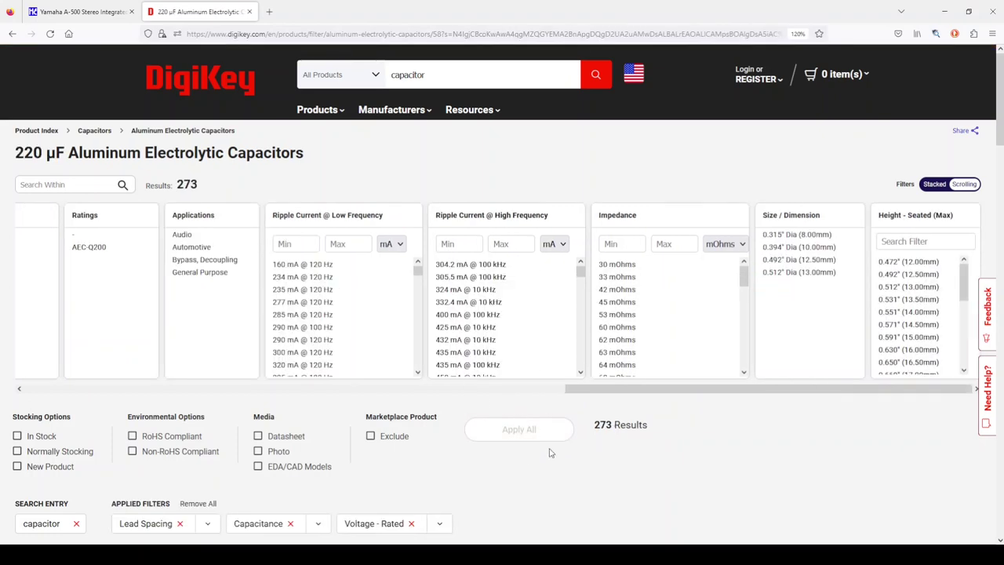
Sort the filtered capacitors by price, first ascending and then descending
{"action": "scroll", "coordinate": [543, 433], "scroll_direction": "down", "scroll_amount": 3}
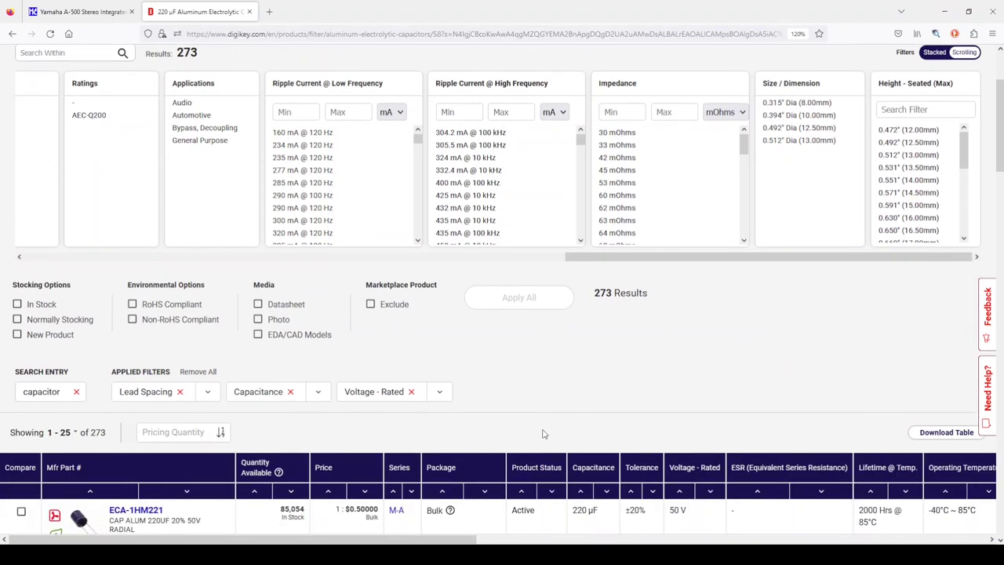
{"action": "scroll", "coordinate": [578, 389], "scroll_direction": "down", "scroll_amount": 4}
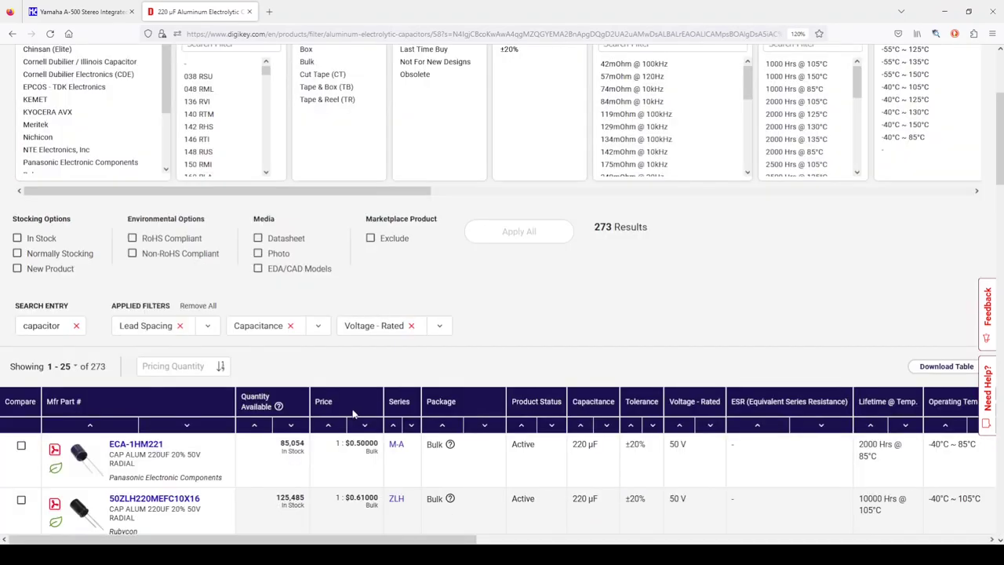
{"action": "left_click", "coordinate": [328, 426]}
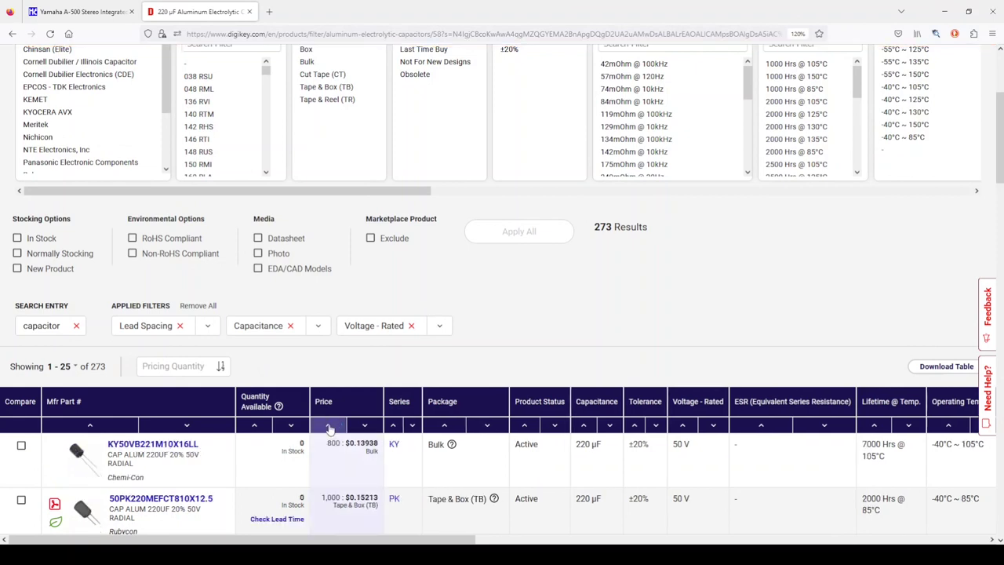
{"action": "left_click", "coordinate": [365, 425]}
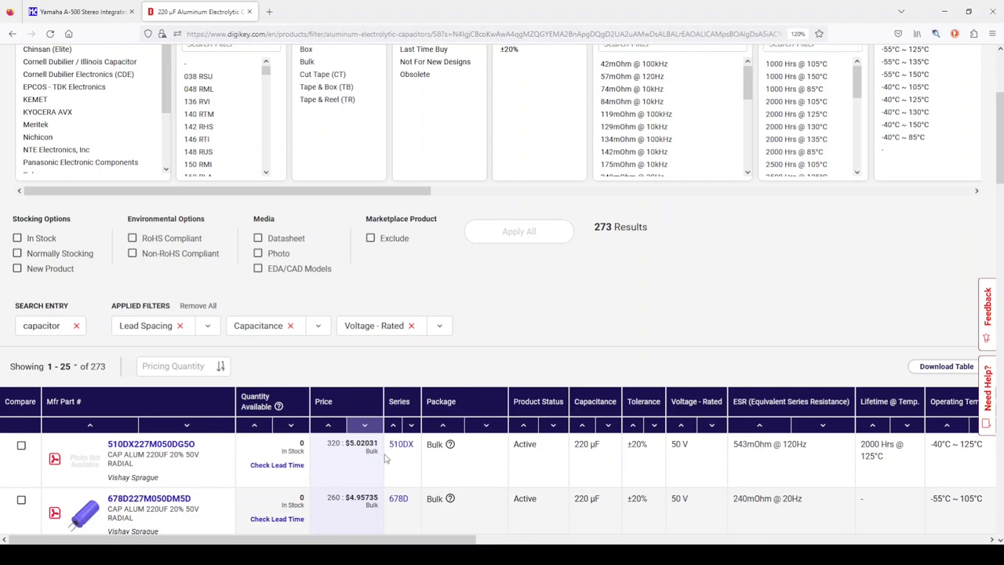
Narrow the 220 µF capacitor results to the Audio application and apply the filter
{"action": "scroll", "coordinate": [367, 381], "scroll_direction": "up", "scroll_amount": 3}
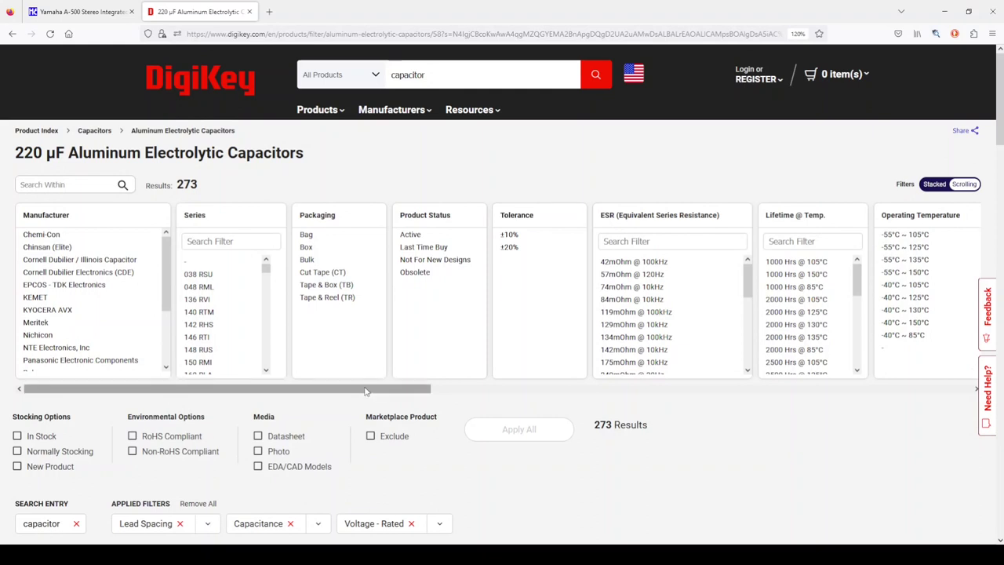
{"action": "left_click_drag", "start_coordinate": [366, 389], "coordinate": [670, 396]}
{"action": "left_click", "coordinate": [635, 234]}
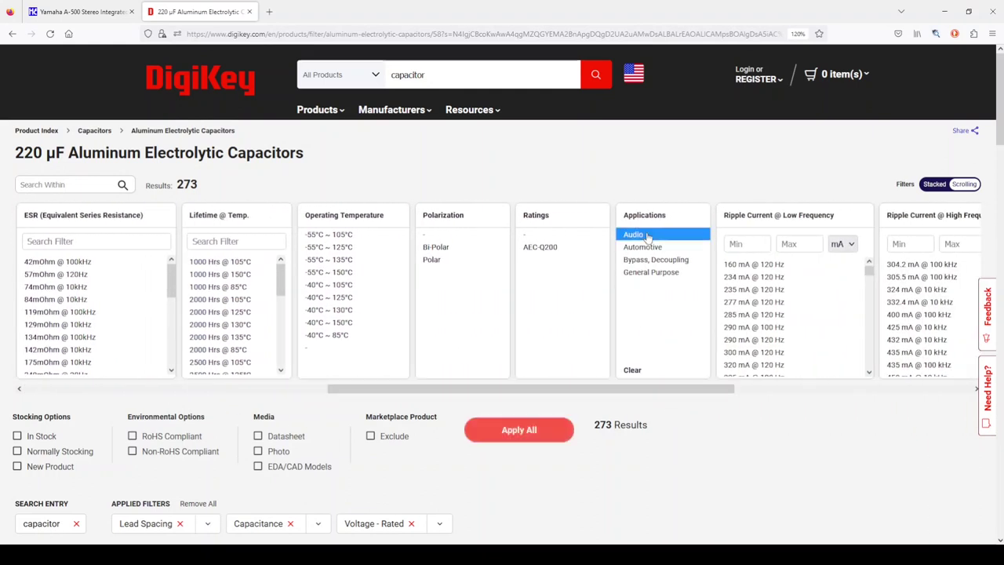
{"action": "left_click", "coordinate": [544, 432]}
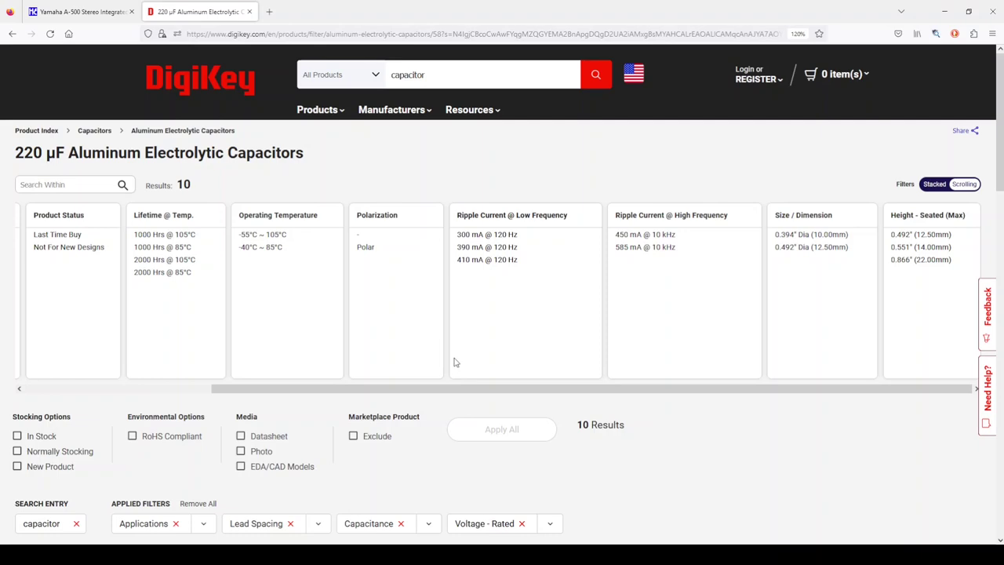
Review the audio capacitors in the results table, comparing their series, price, stock, package and lifetime ratings
{"action": "scroll", "coordinate": [454, 362], "scroll_direction": "down", "scroll_amount": 3}
{"action": "scroll", "coordinate": [455, 362], "scroll_direction": "down", "scroll_amount": 2}
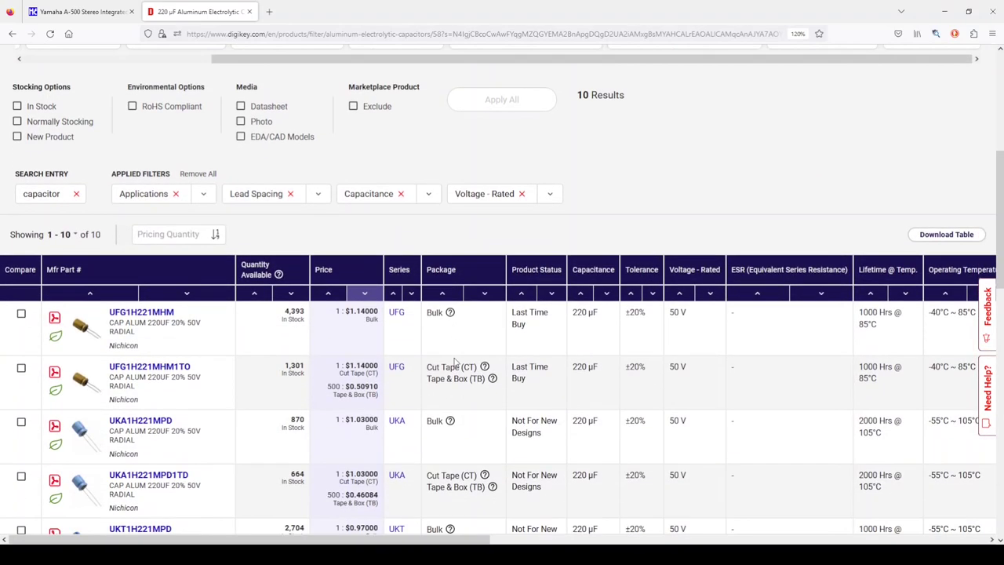
{"action": "scroll", "coordinate": [454, 362], "scroll_direction": "down", "scroll_amount": 1}
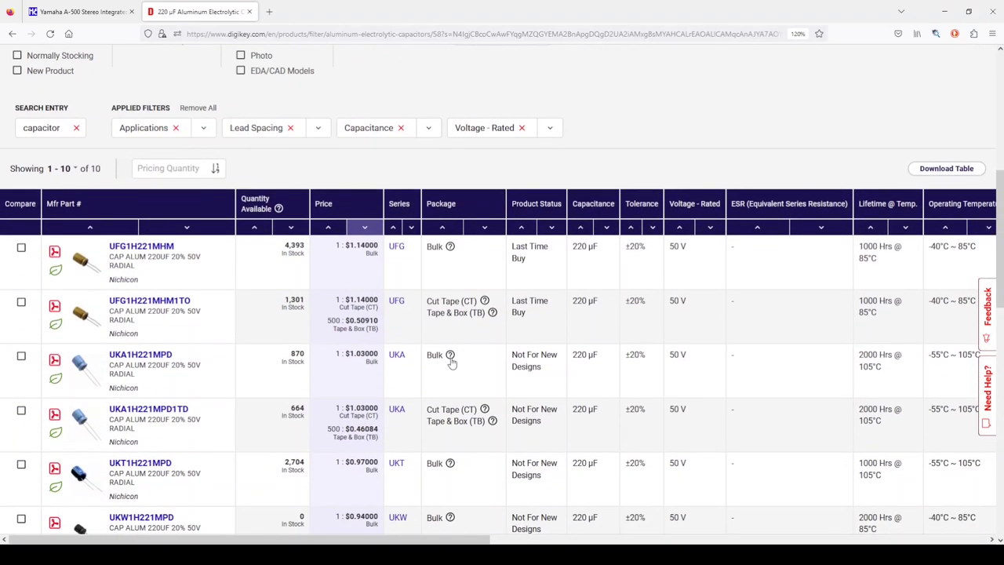
{"action": "scroll", "coordinate": [451, 362], "scroll_direction": "down", "scroll_amount": 2}
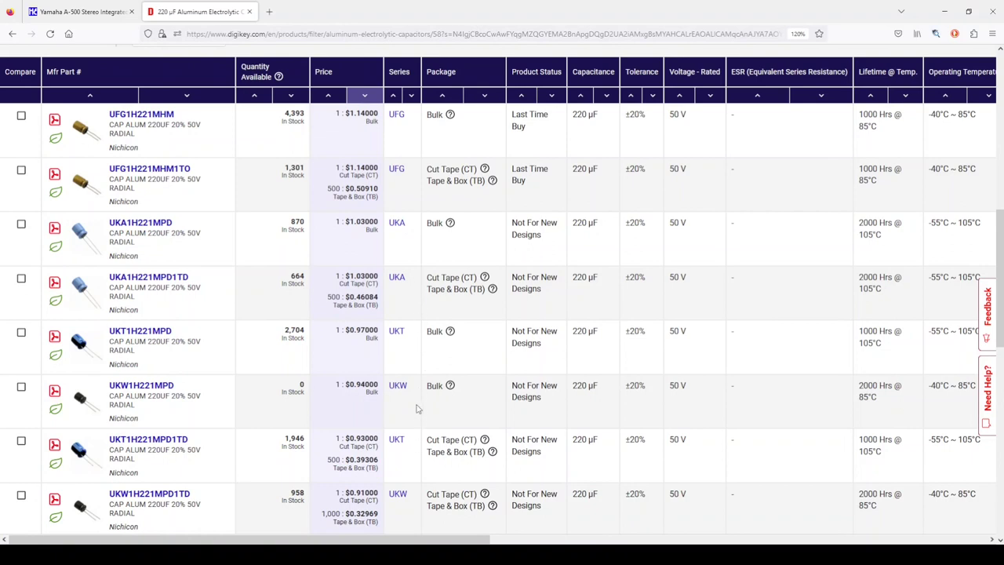
{"action": "scroll", "coordinate": [417, 408], "scroll_direction": "down", "scroll_amount": 5}
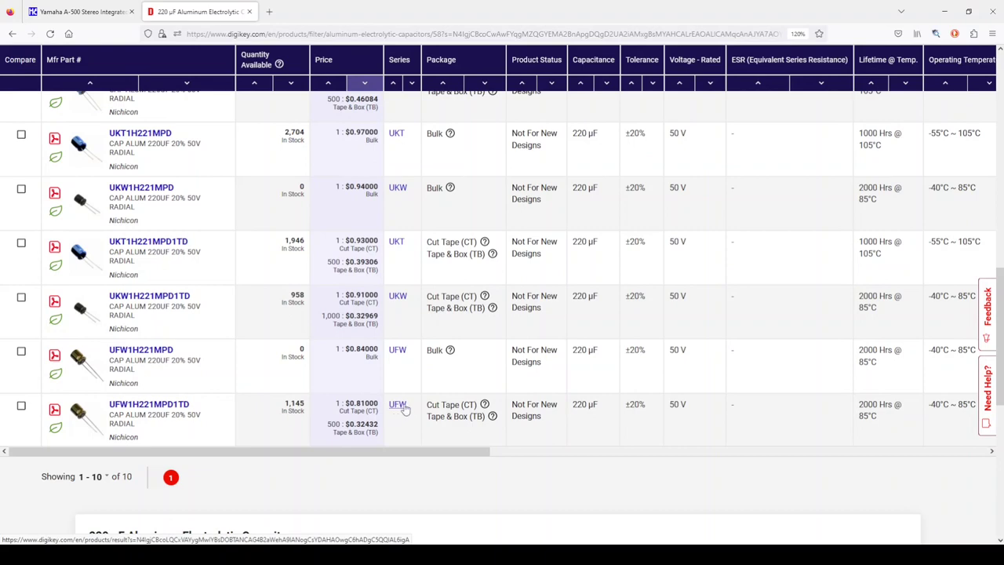
{"action": "scroll", "coordinate": [404, 409], "scroll_direction": "up", "scroll_amount": 6}
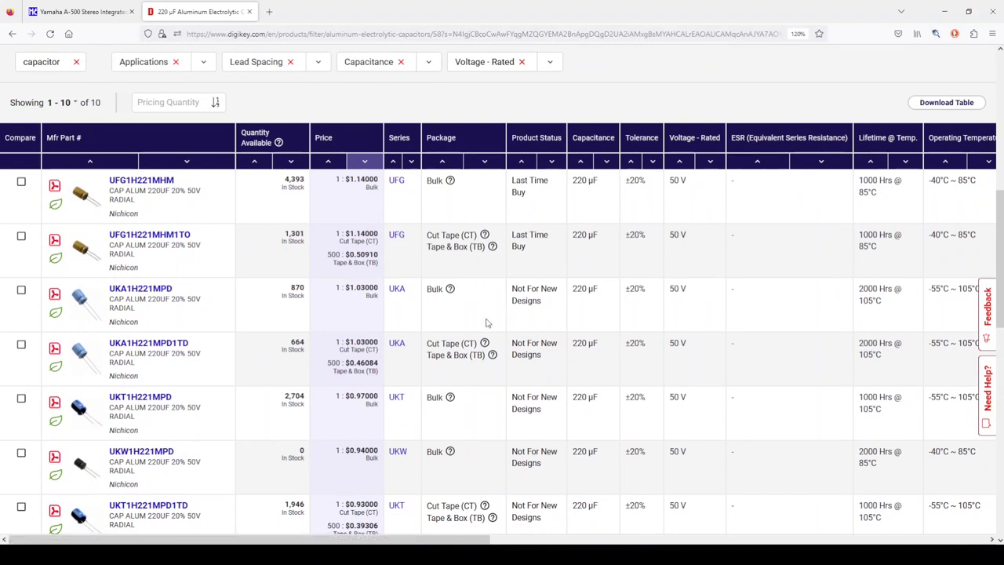
{"action": "scroll", "coordinate": [436, 387], "scroll_direction": "down", "scroll_amount": 3}
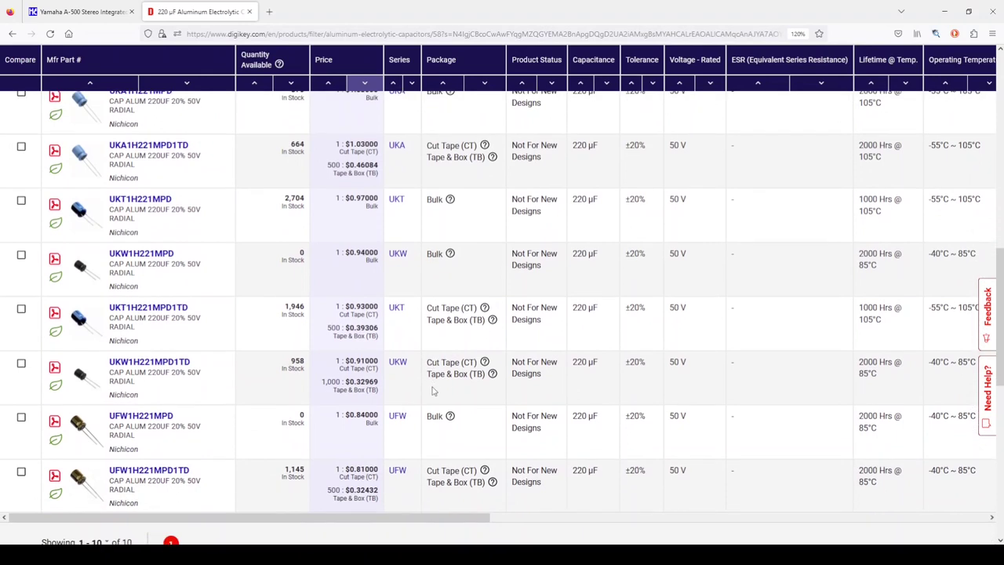
{"action": "scroll", "coordinate": [433, 389], "scroll_direction": "up", "scroll_amount": 2}
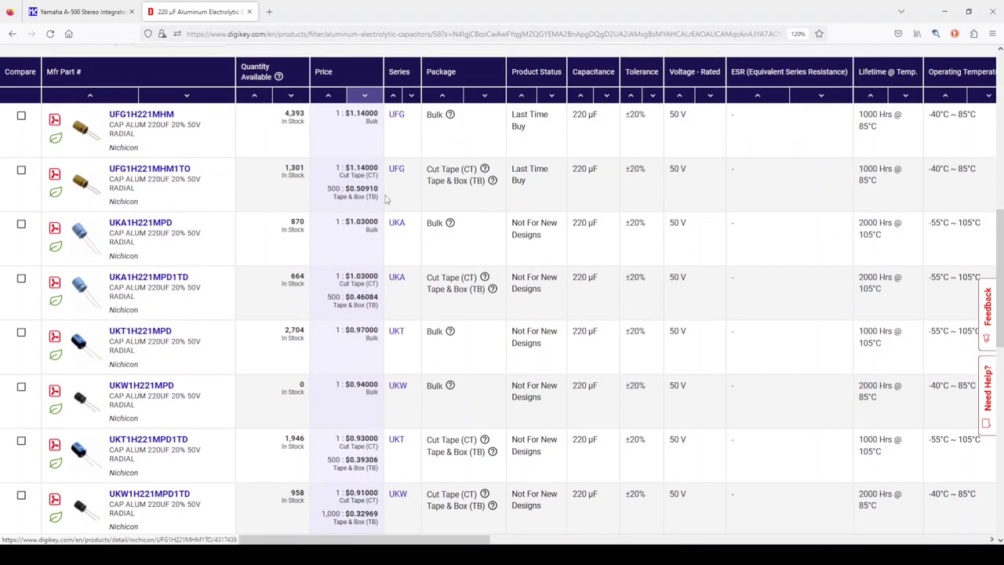
Open the product page of the Nichicon UFG1H221MHM1TO, check its product attributes and open its datasheet
{"action": "left_click", "coordinate": [149, 169]}
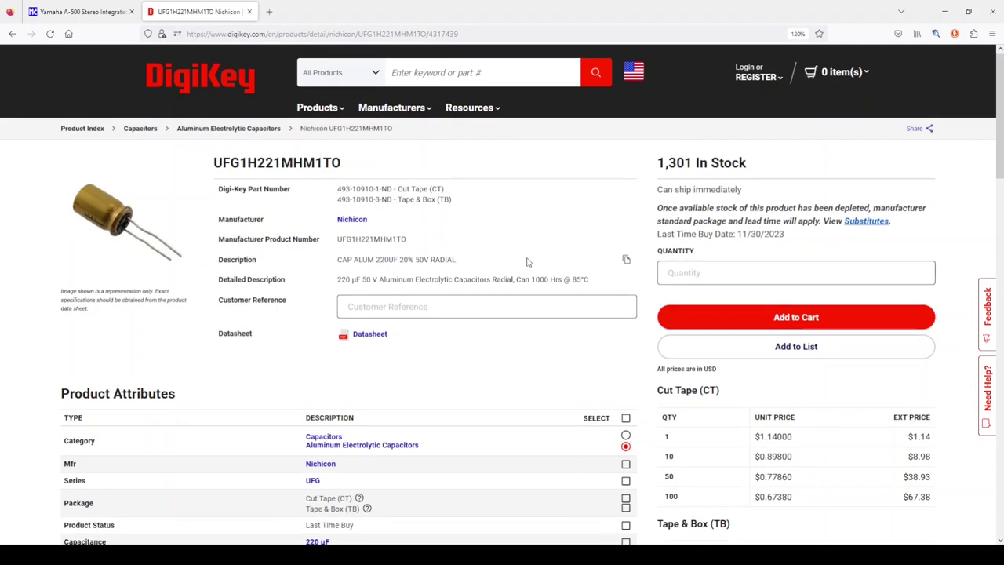
{"action": "scroll", "coordinate": [520, 261], "scroll_direction": "down", "scroll_amount": 3}
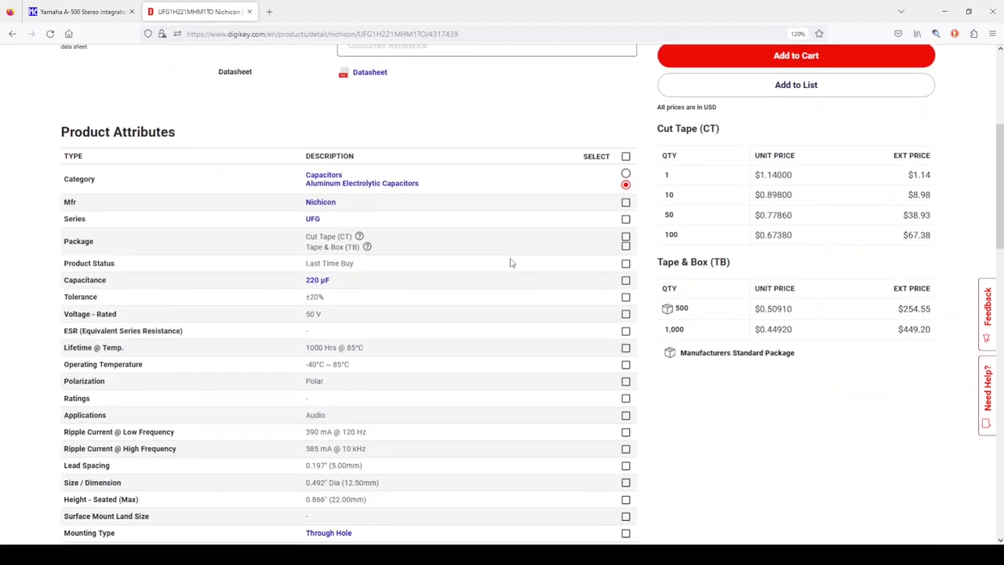
{"action": "scroll", "coordinate": [510, 263], "scroll_direction": "down", "scroll_amount": 1}
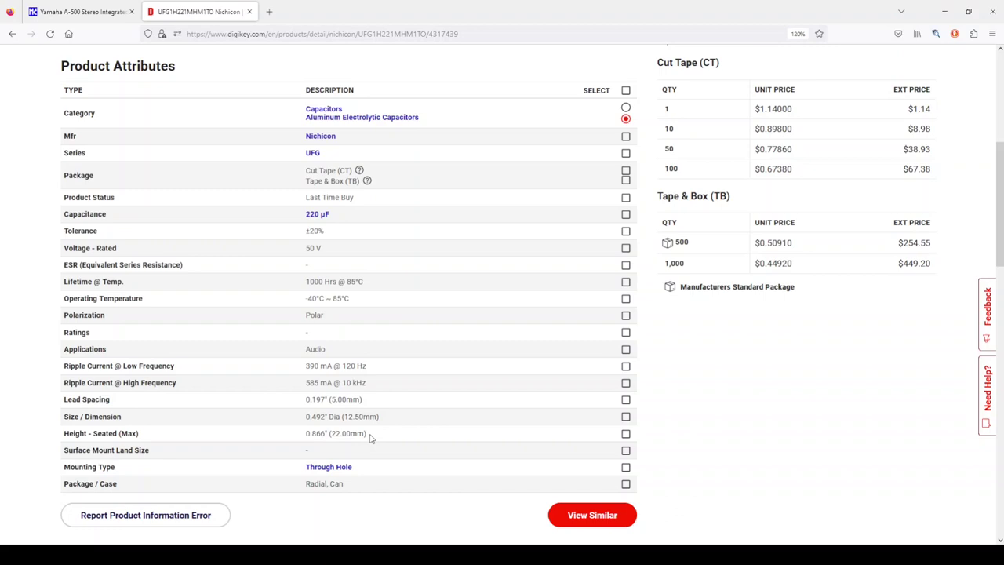
{"action": "scroll", "coordinate": [371, 438], "scroll_direction": "up", "scroll_amount": 3}
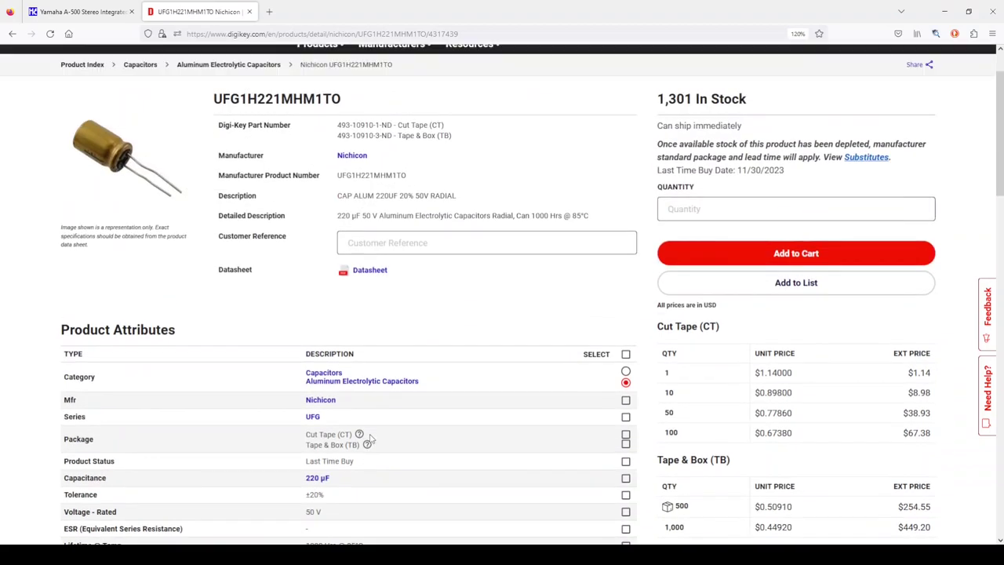
{"action": "left_click", "coordinate": [366, 271]}
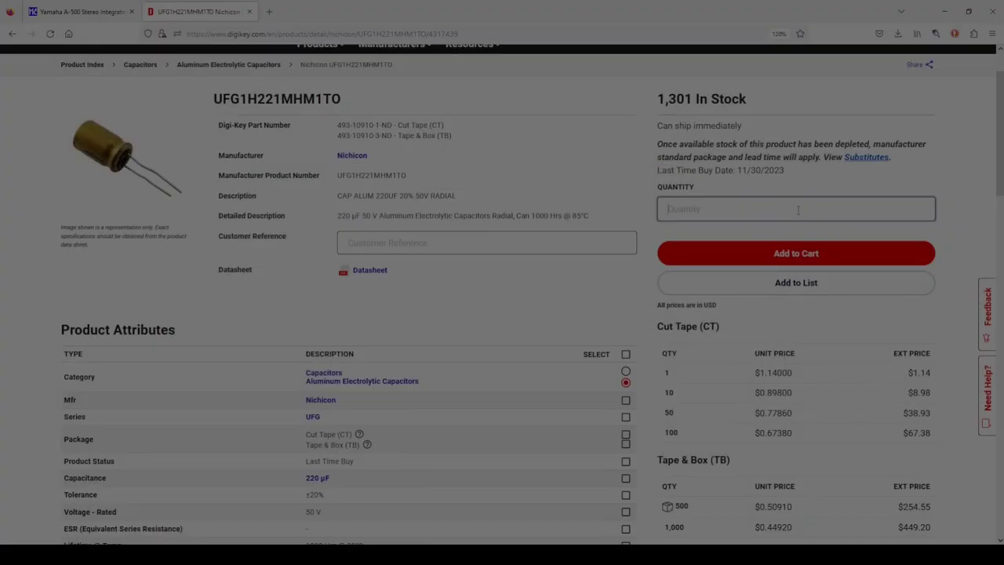
Set the quantity to 4 and add the UFG1H221MHM1TO capacitors to the cart
{"action": "type", "text": "4"}
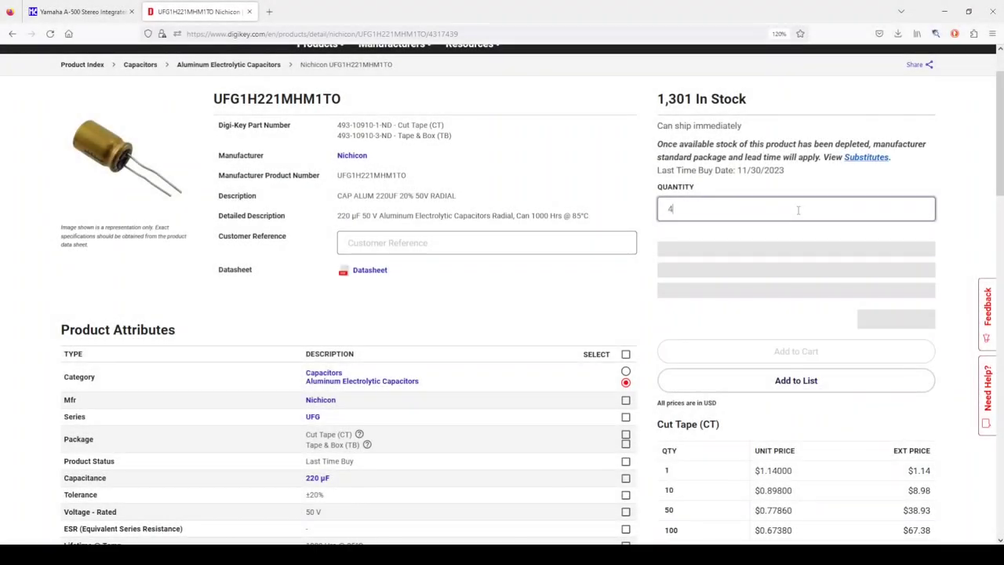
{"action": "left_click", "coordinate": [762, 335]}
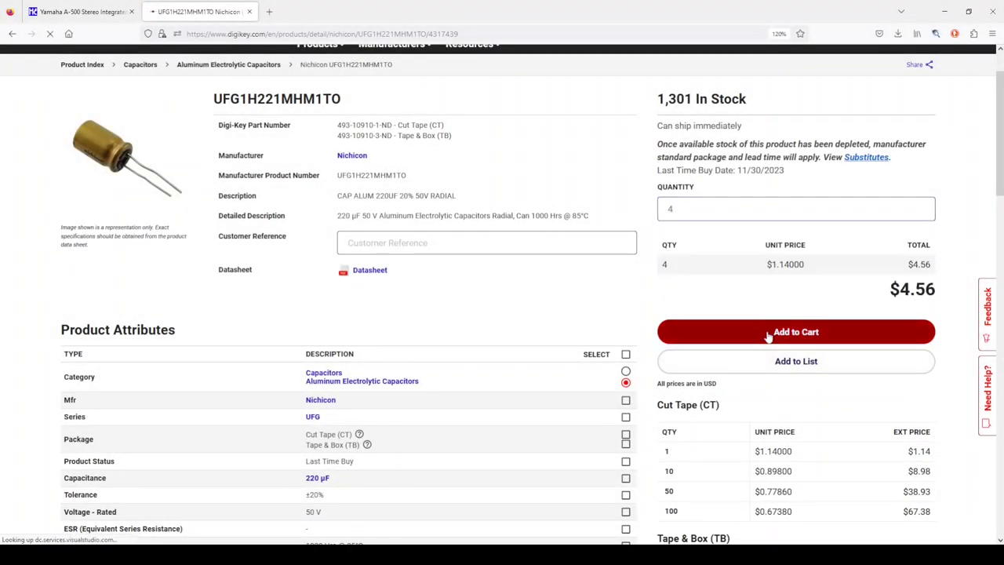